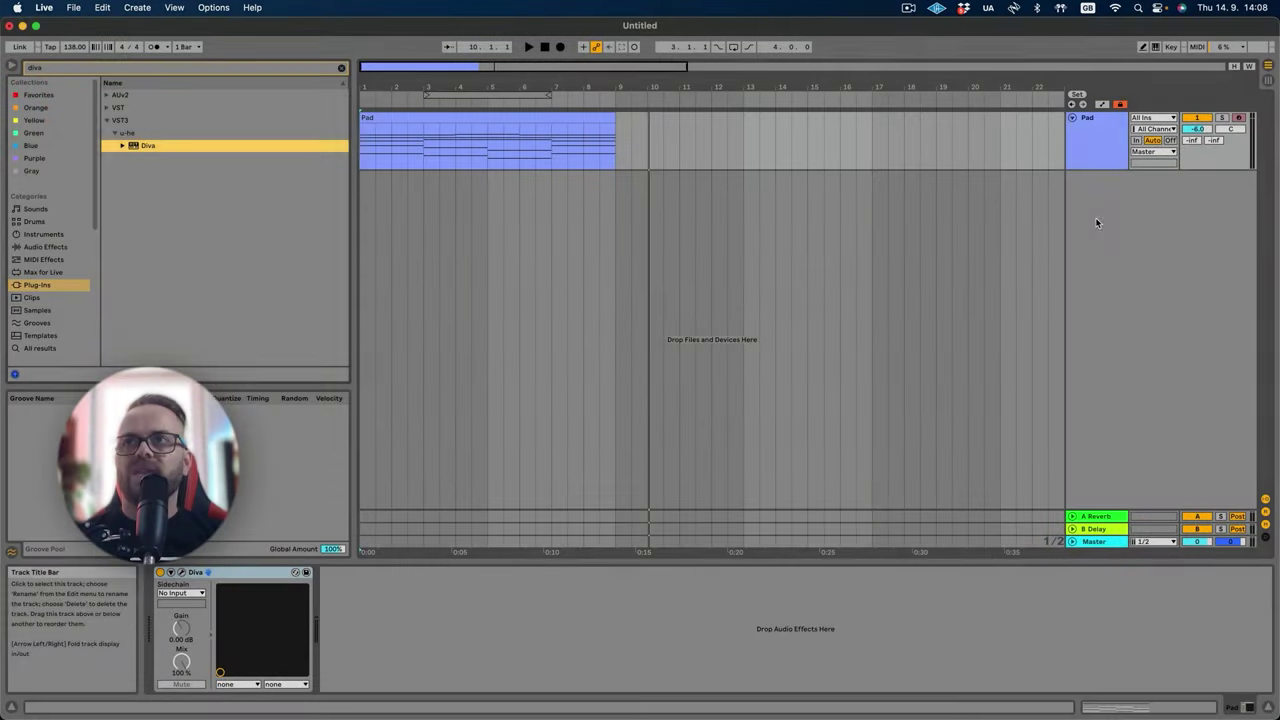
Insert a new MIDI track and load u-he Diva onto it from the browser.
right_click(1096, 220)
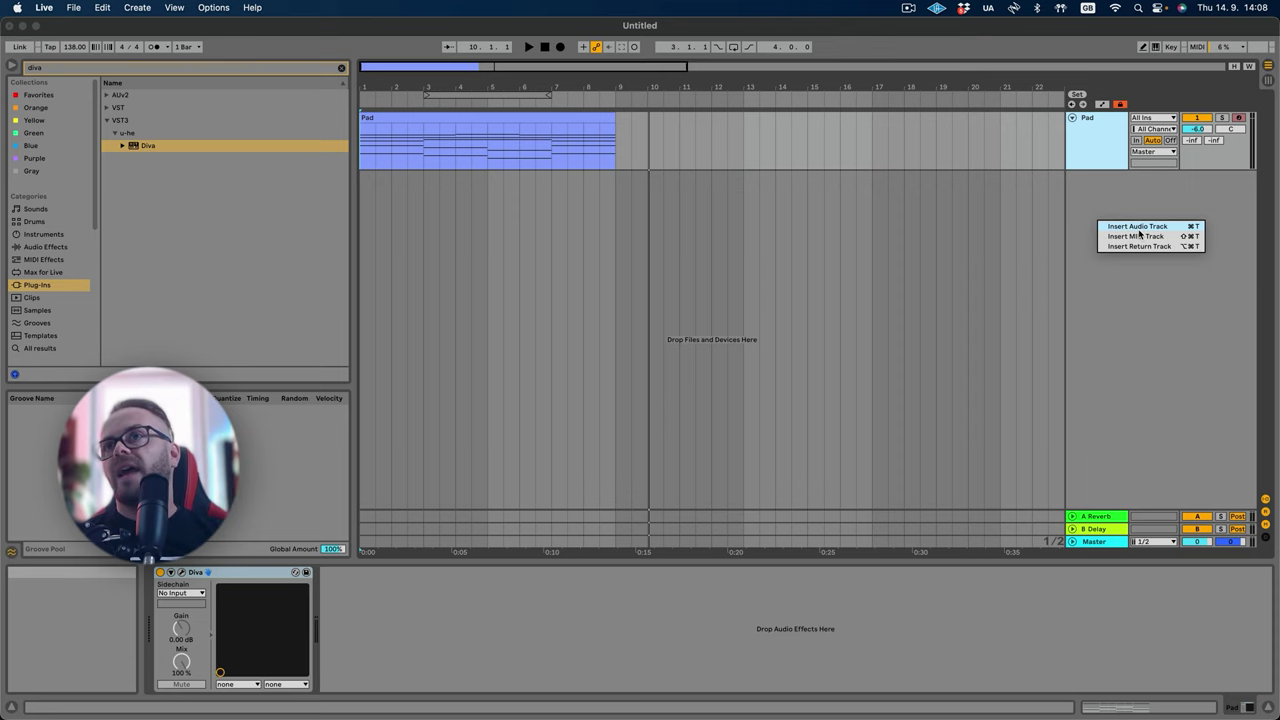
click(1136, 237)
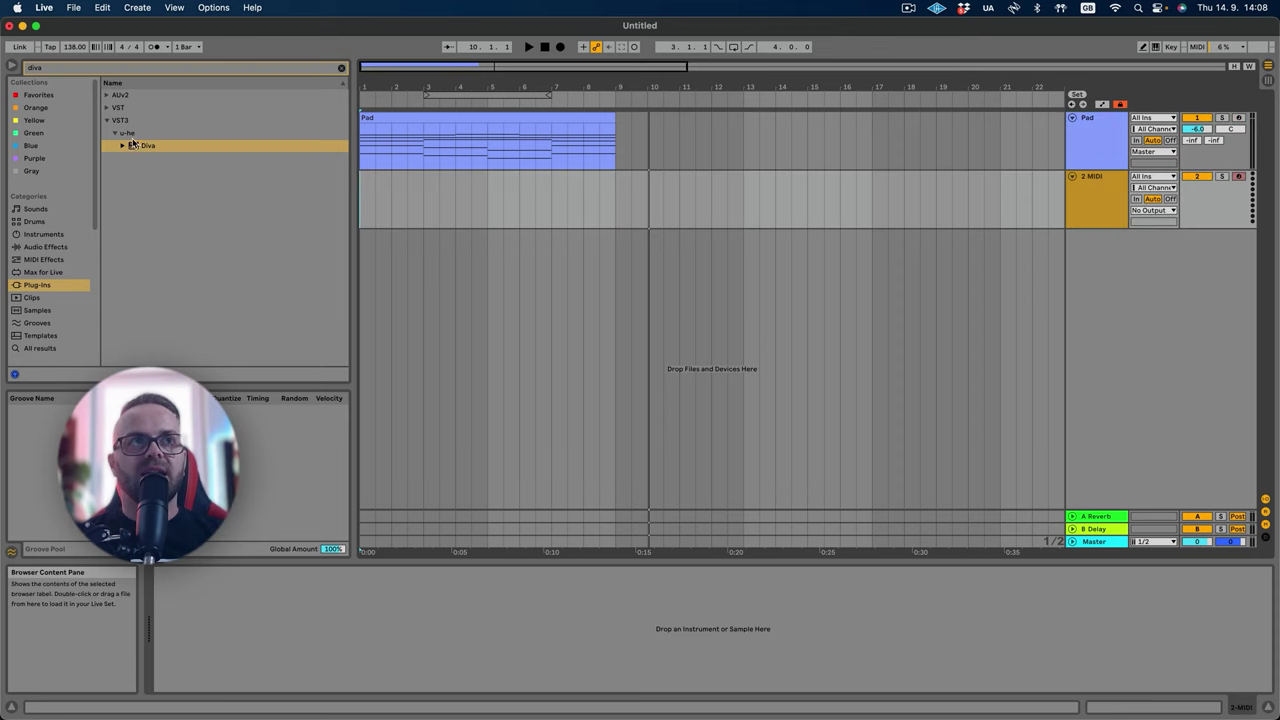
drag(140, 146, 428, 199)
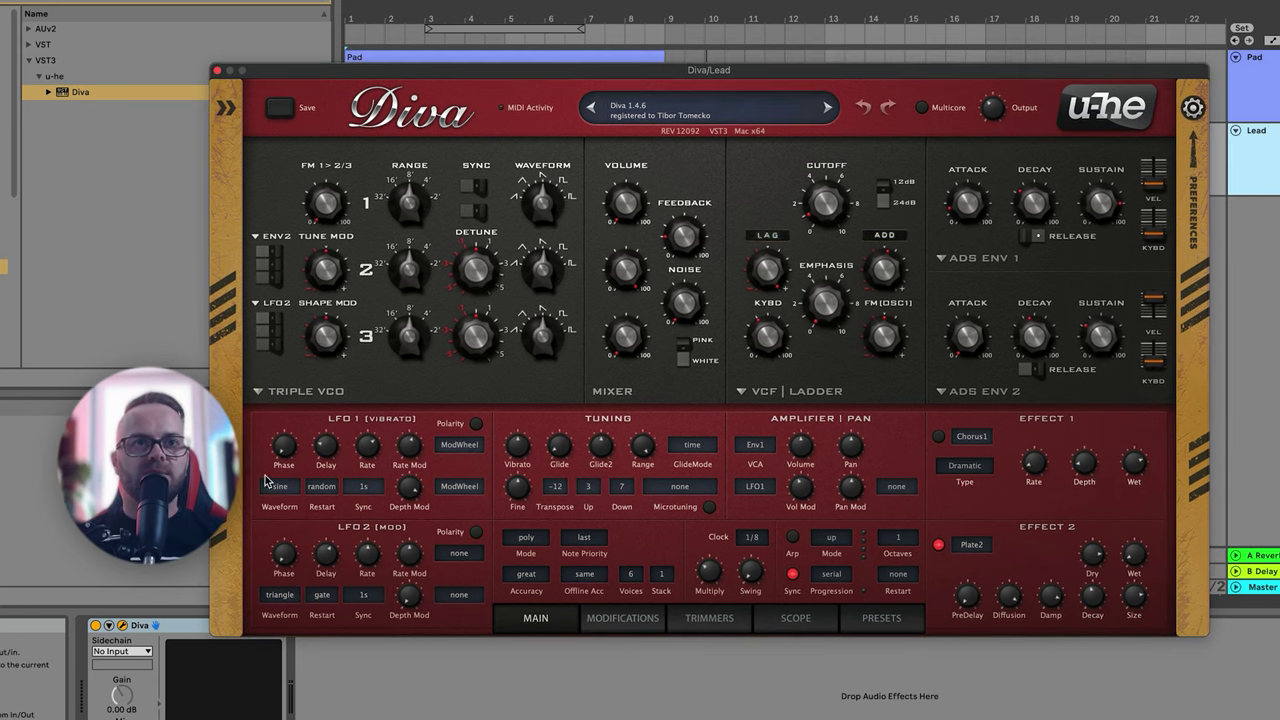
Switch Diva to the Digital oscillator in high quality, mix about 49, oscillator 2 detune about 60.
click(290, 397)
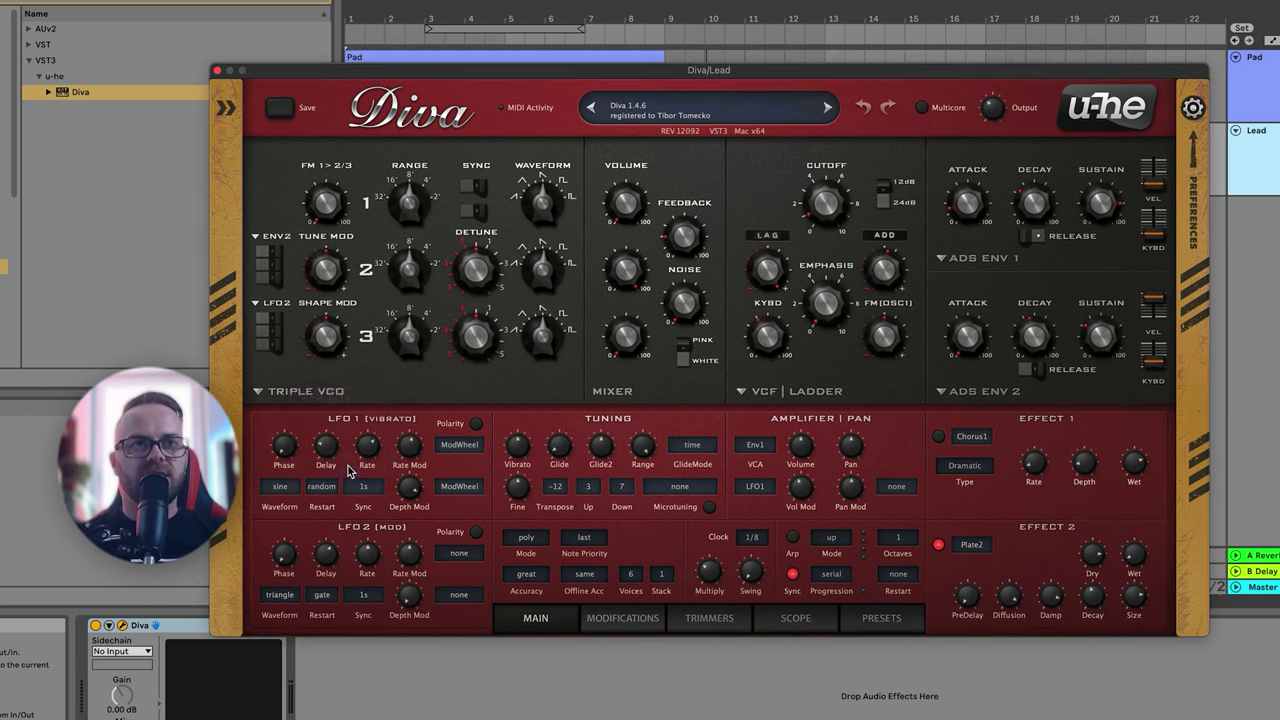
click(350, 474)
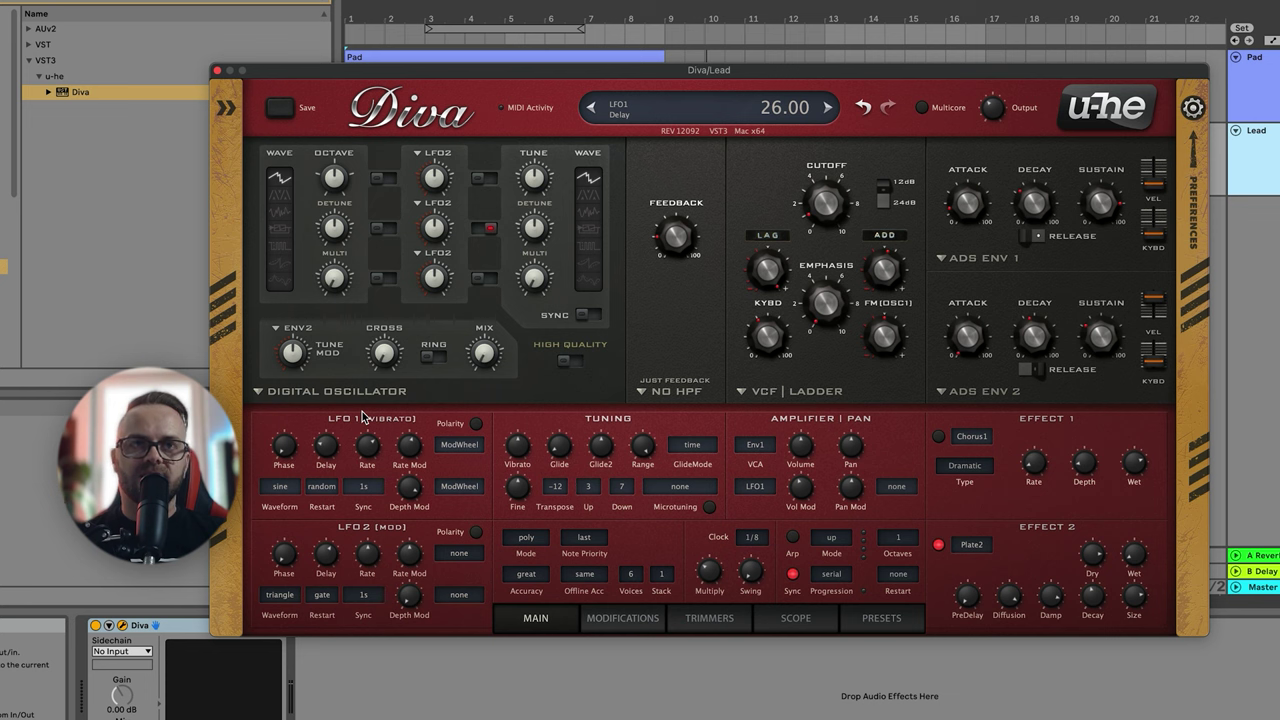
click(565, 364)
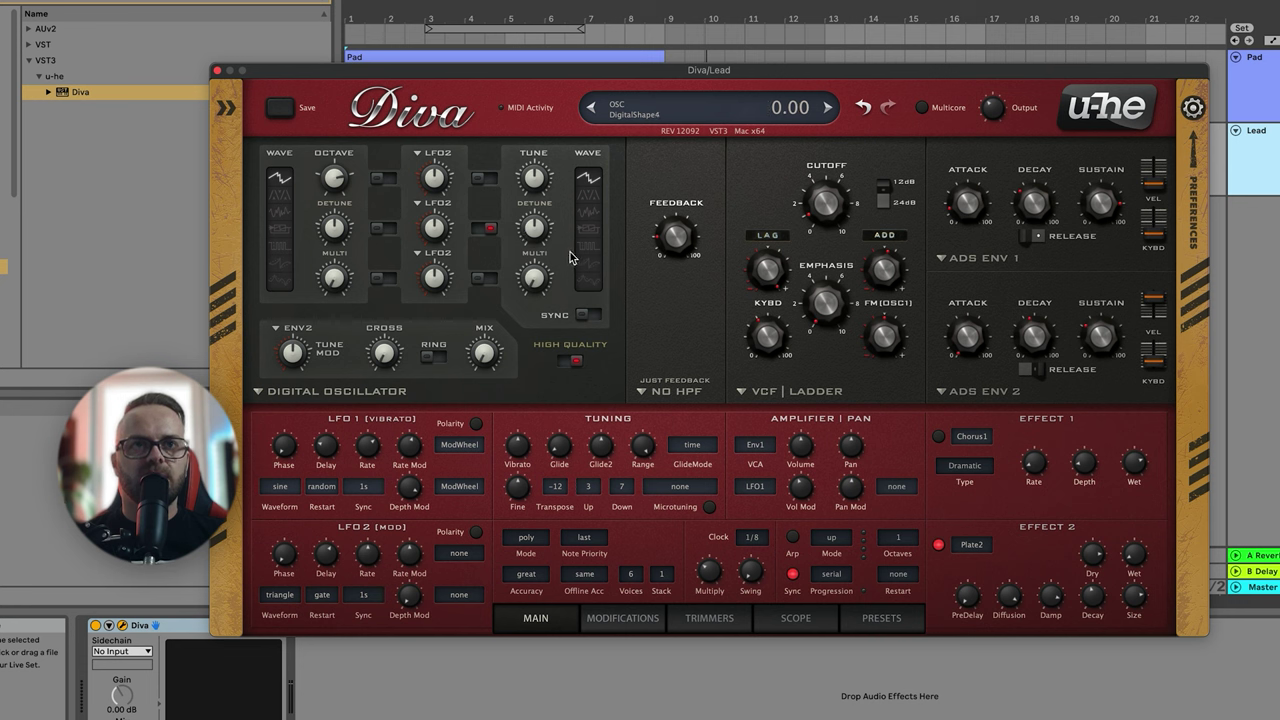
drag(483, 362, 506, 281)
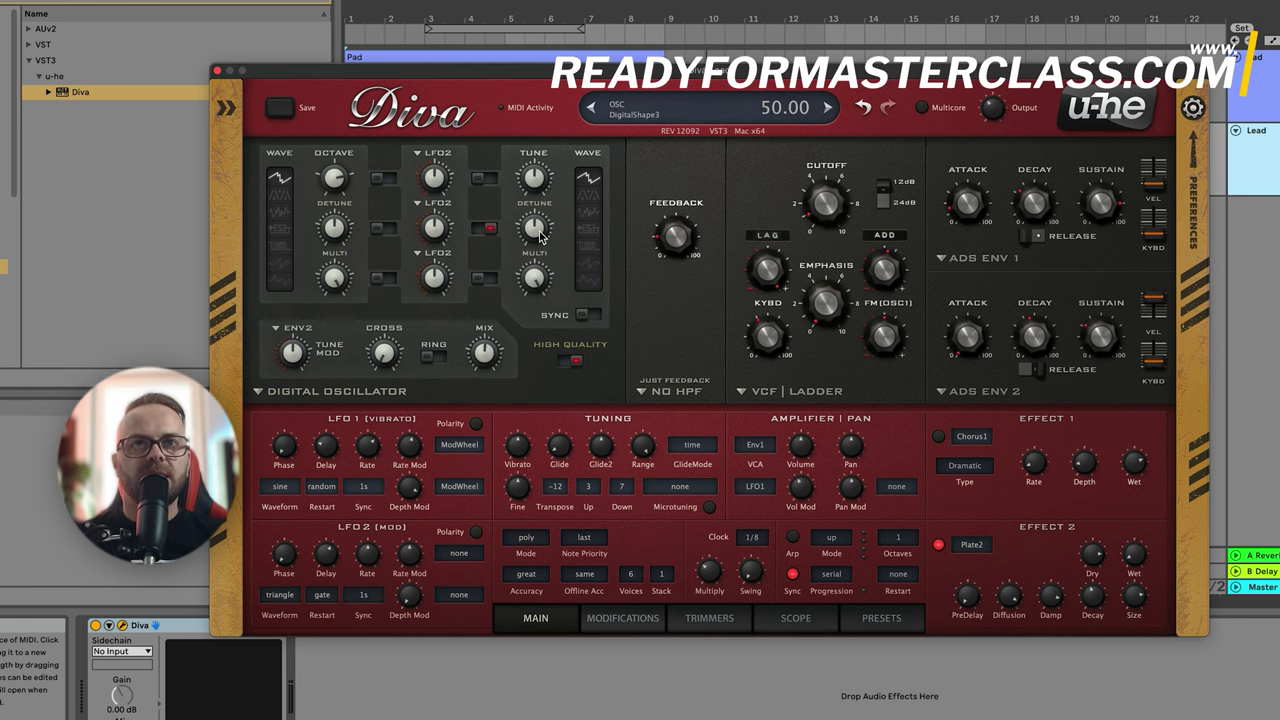
drag(540, 236, 552, 210)
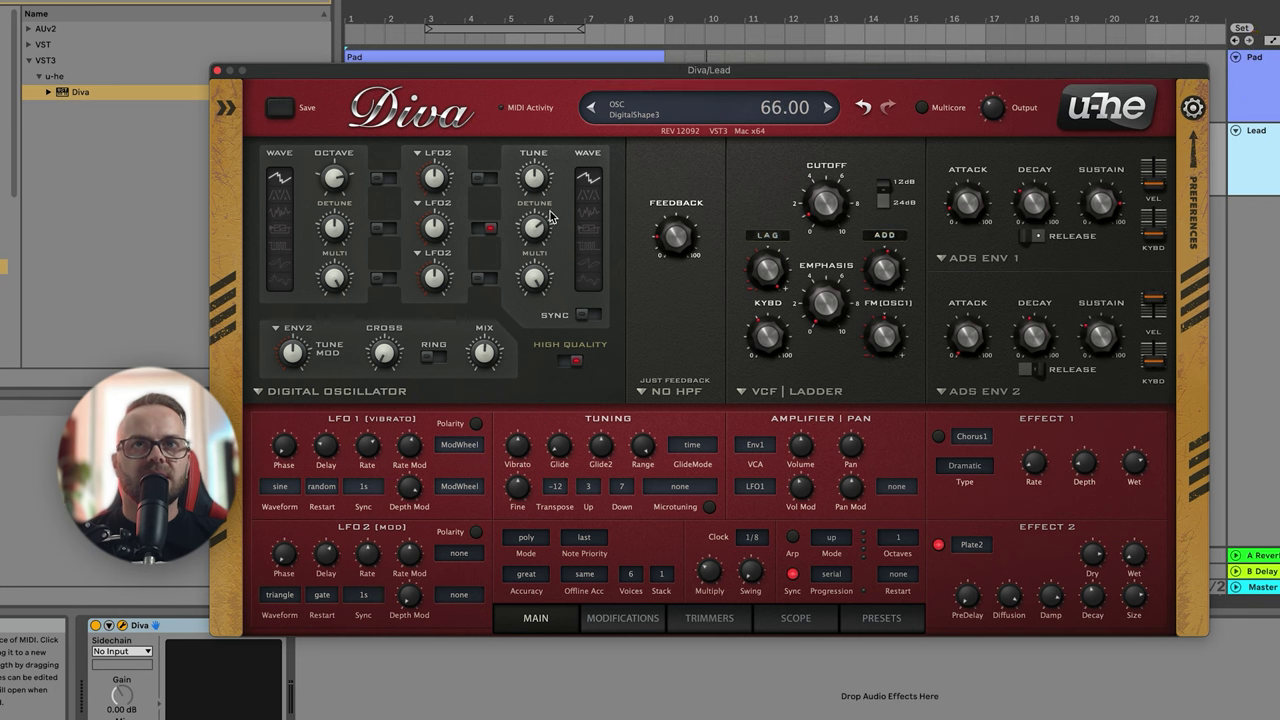
Add a post high-pass filter and raise its frequency slightly.
click(663, 391)
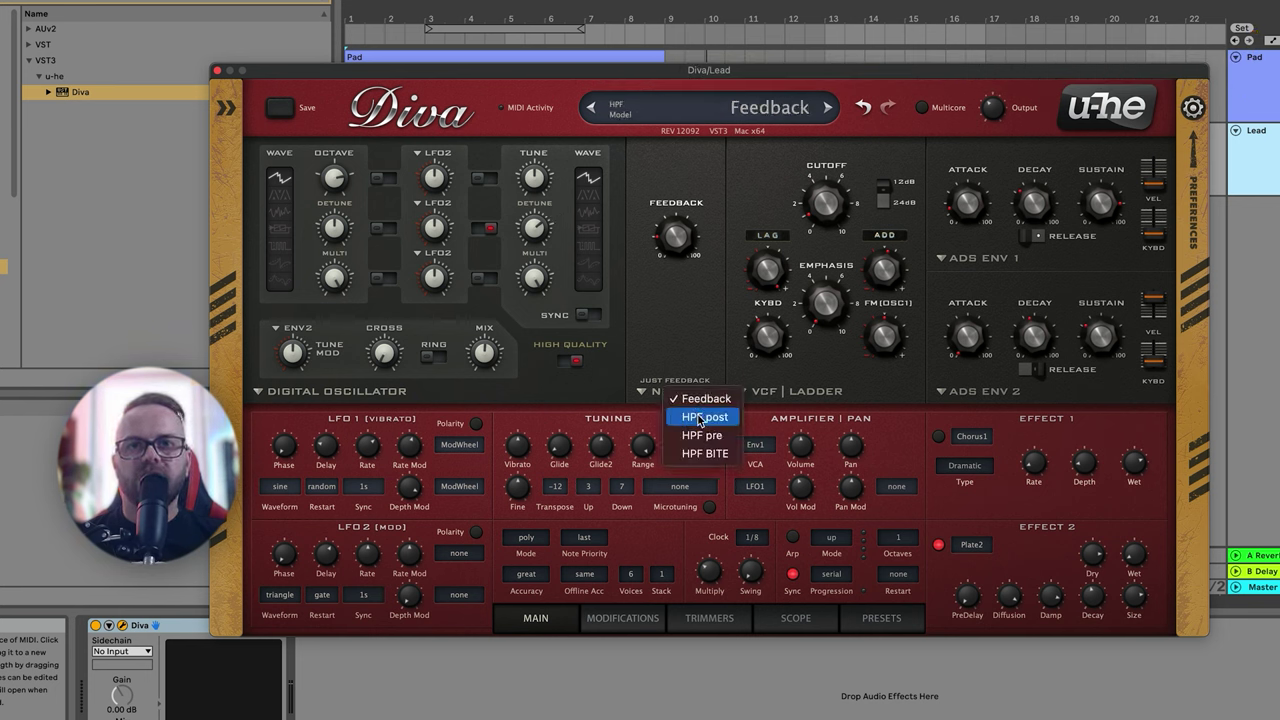
click(701, 417)
drag(671, 246, 669, 238)
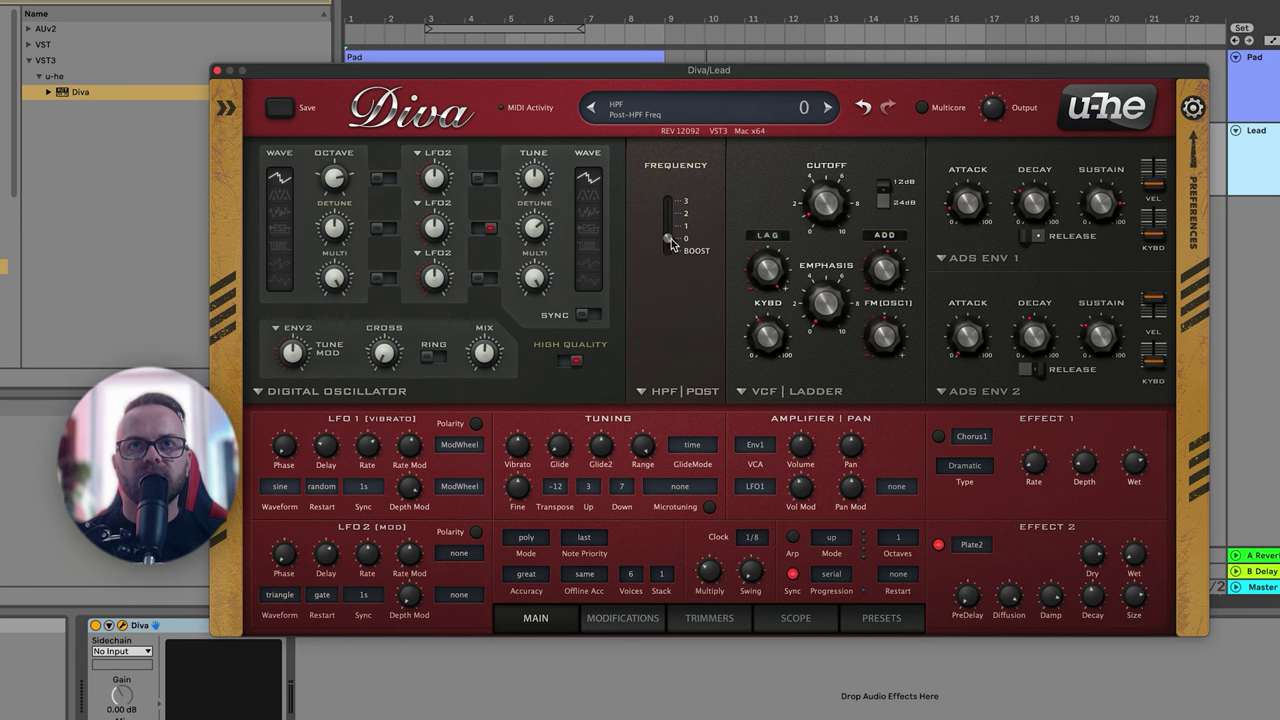
Set the main filter to Cascade and make envelope 1 digital.
click(778, 392)
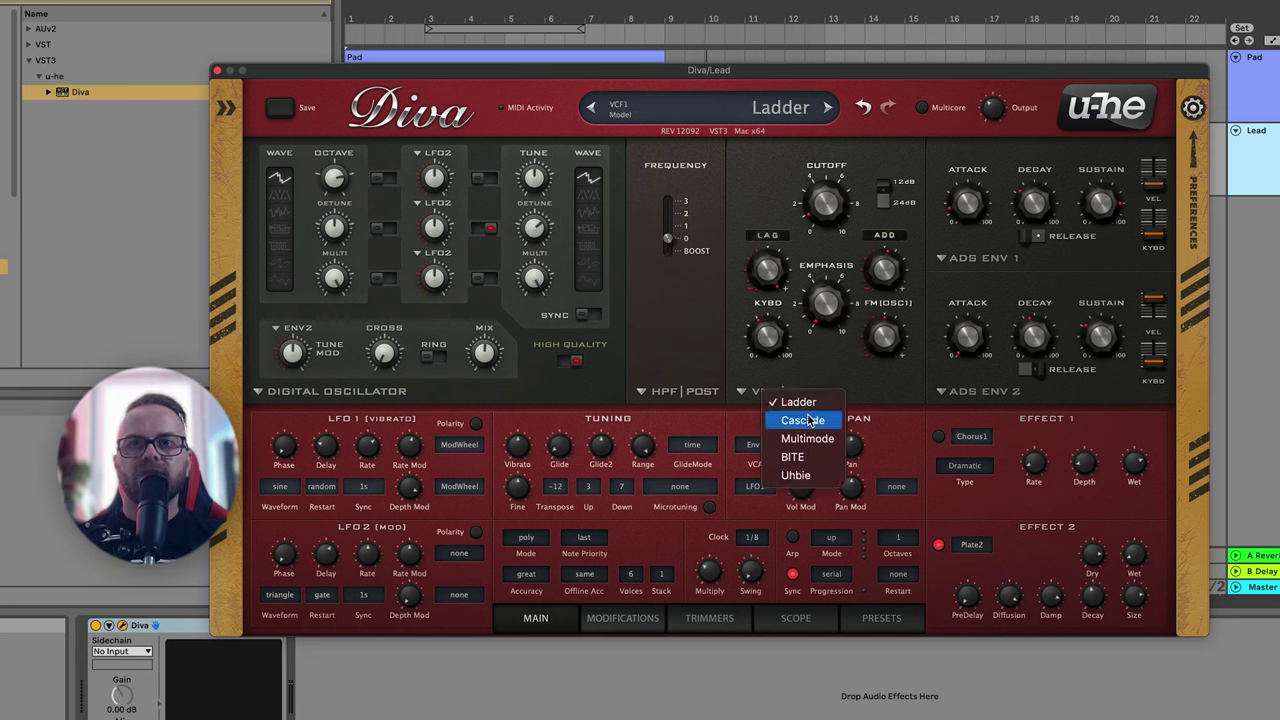
click(806, 420)
click(958, 262)
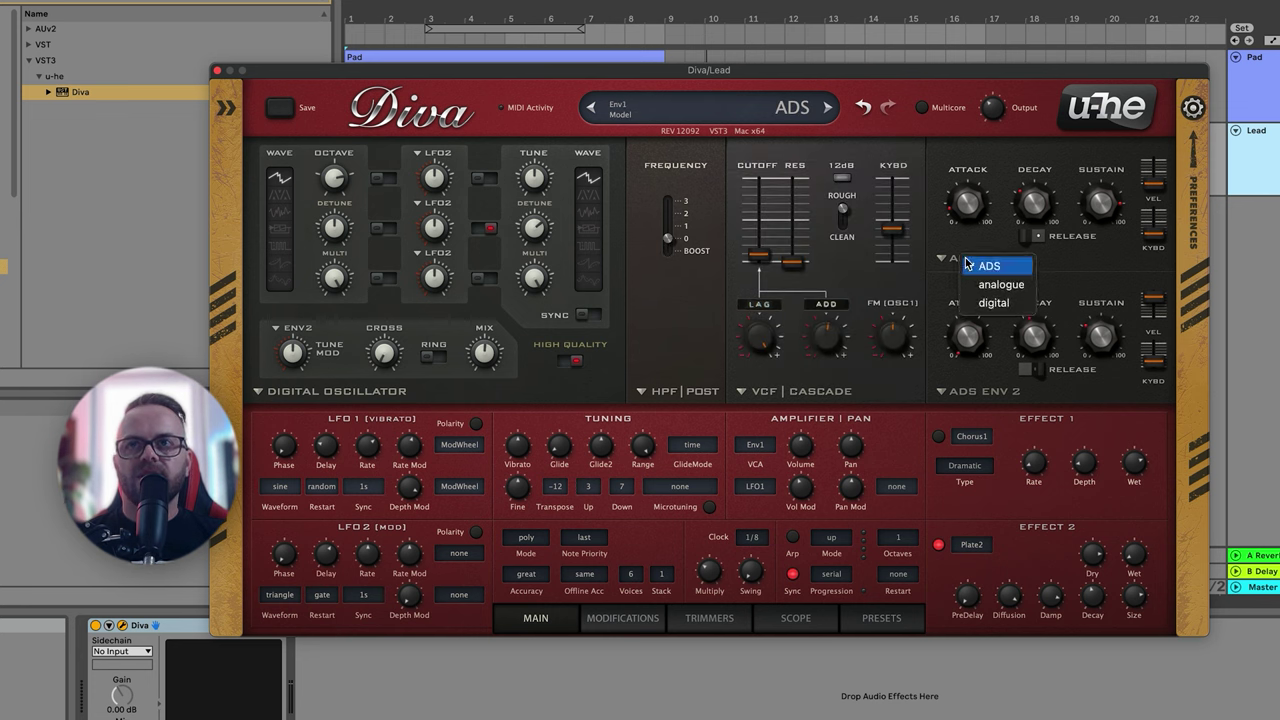
click(1001, 303)
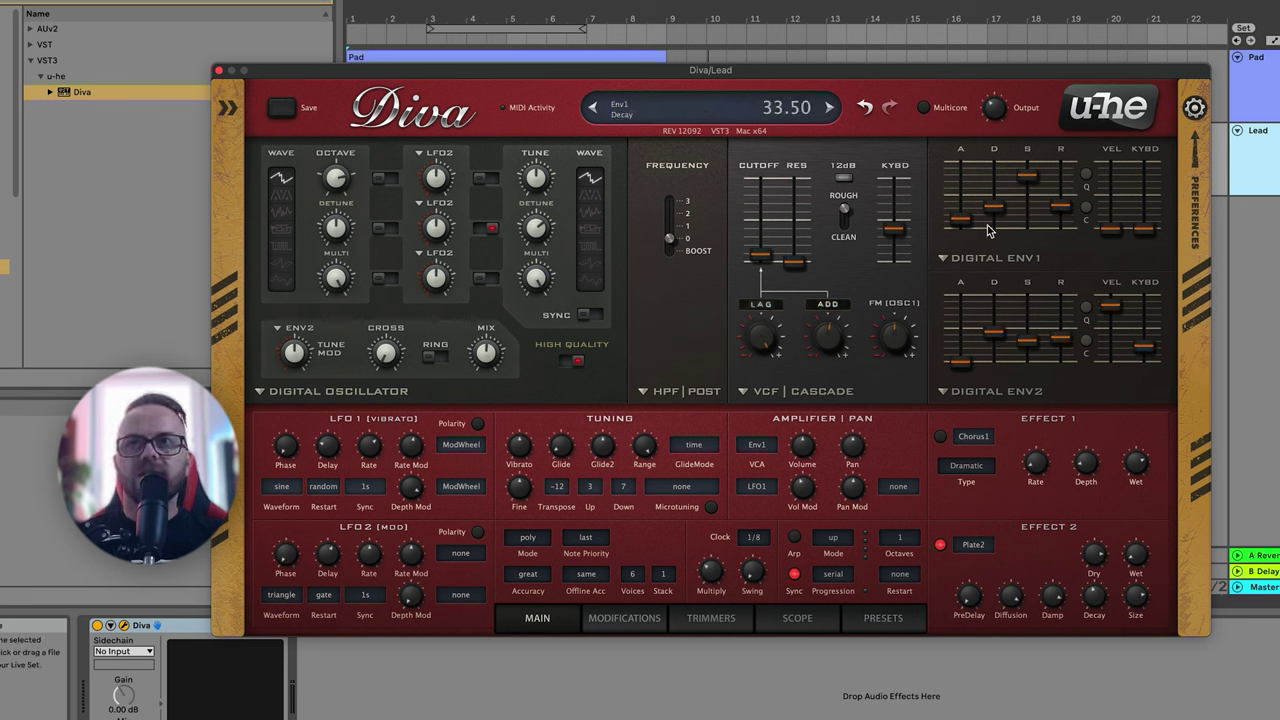
Set envelope 1 decay to 39.50 and modulate the filter from envelope 2 at depth 34.
drag(977, 222, 1060, 202)
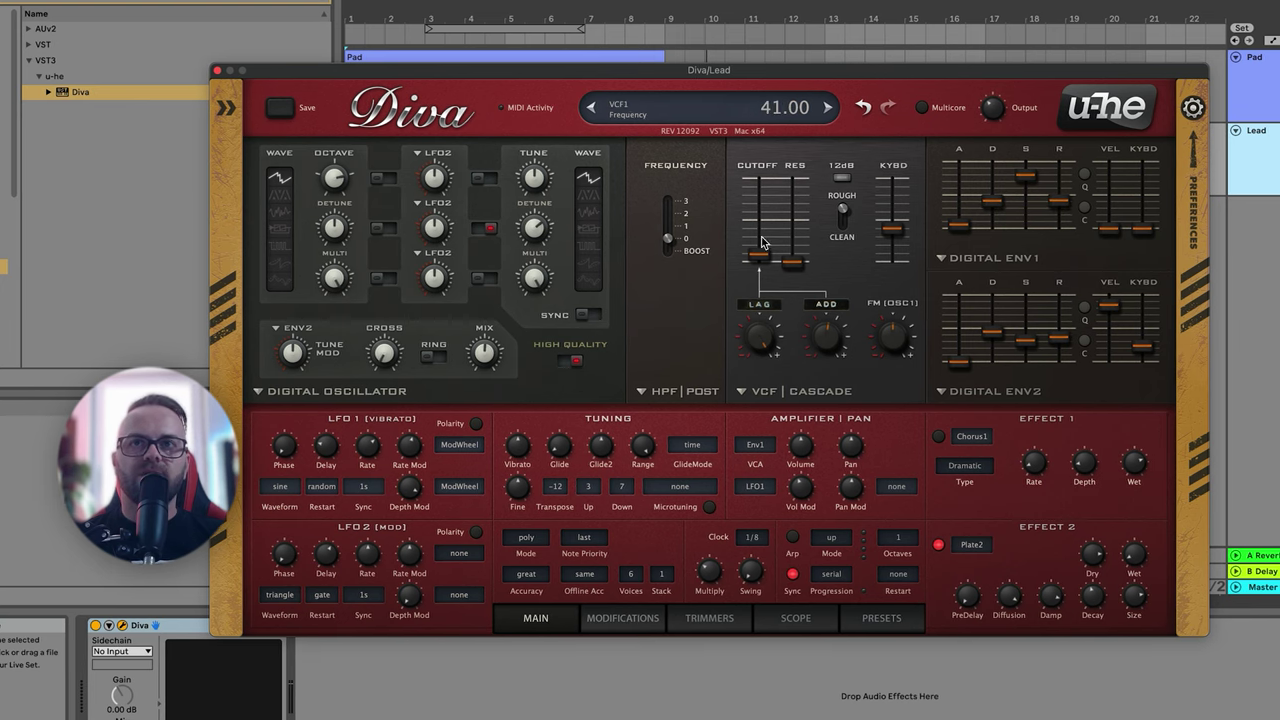
click(759, 311)
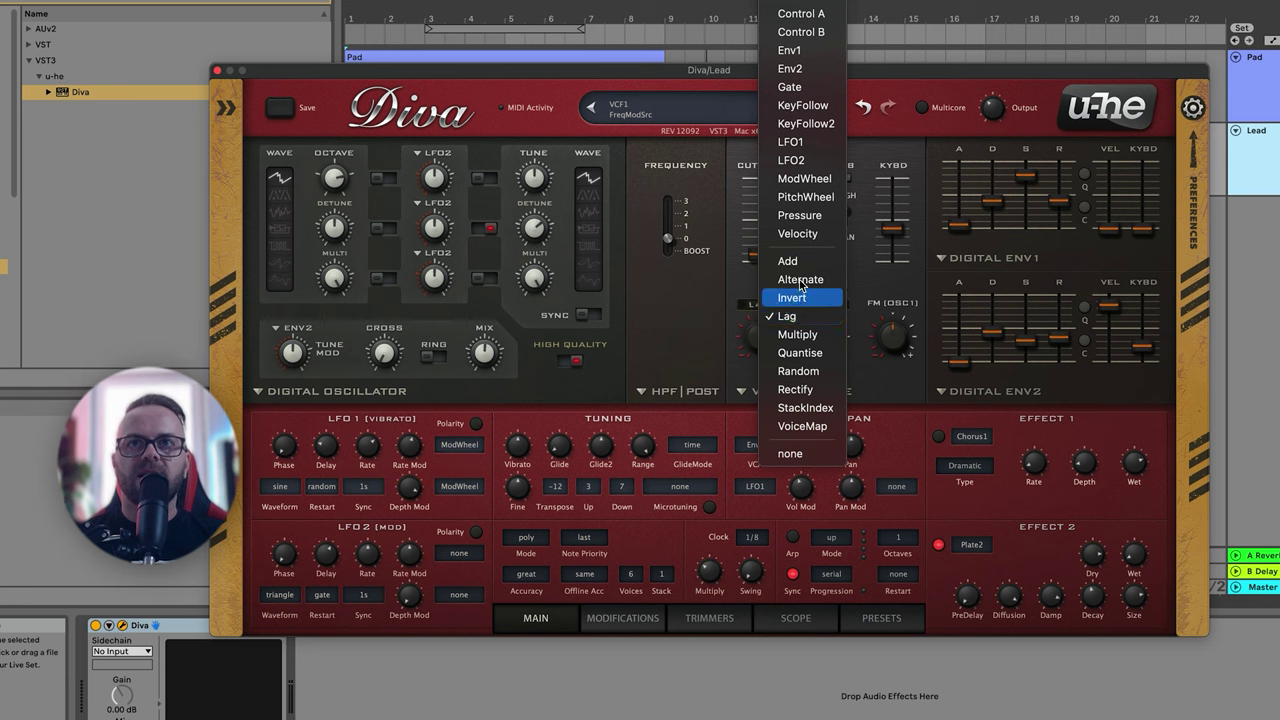
click(790, 68)
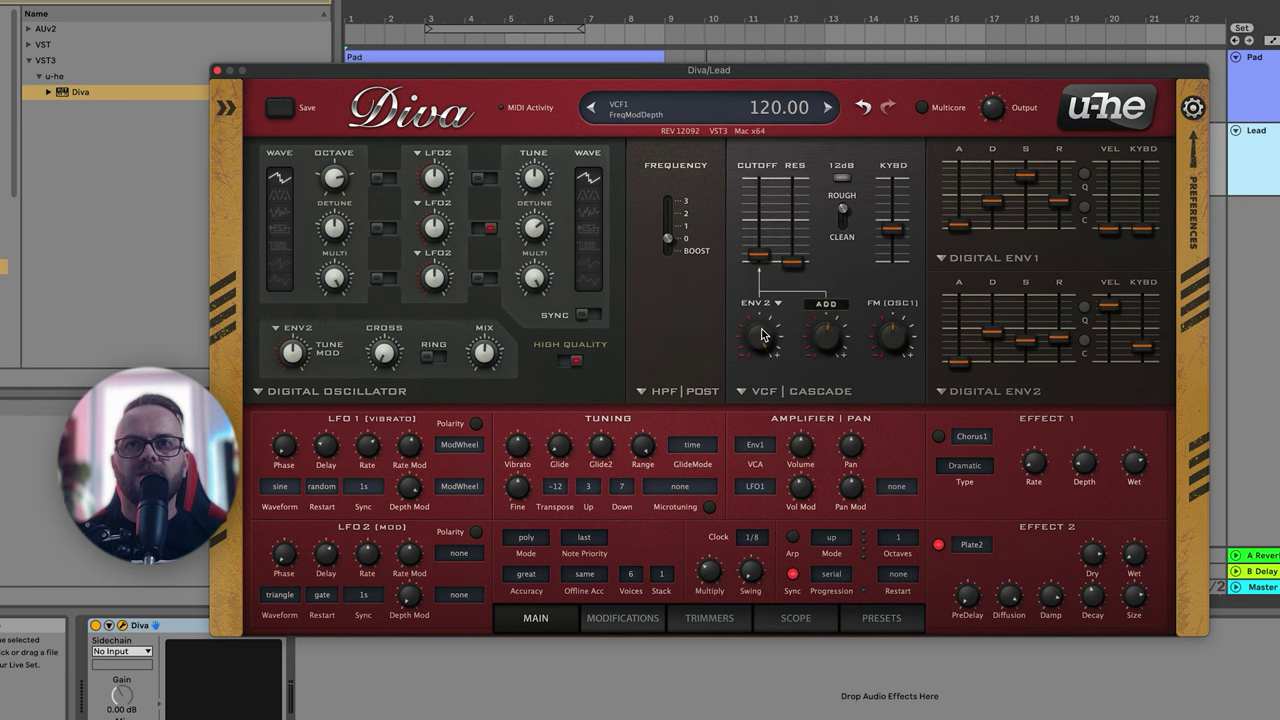
drag(775, 331, 748, 387)
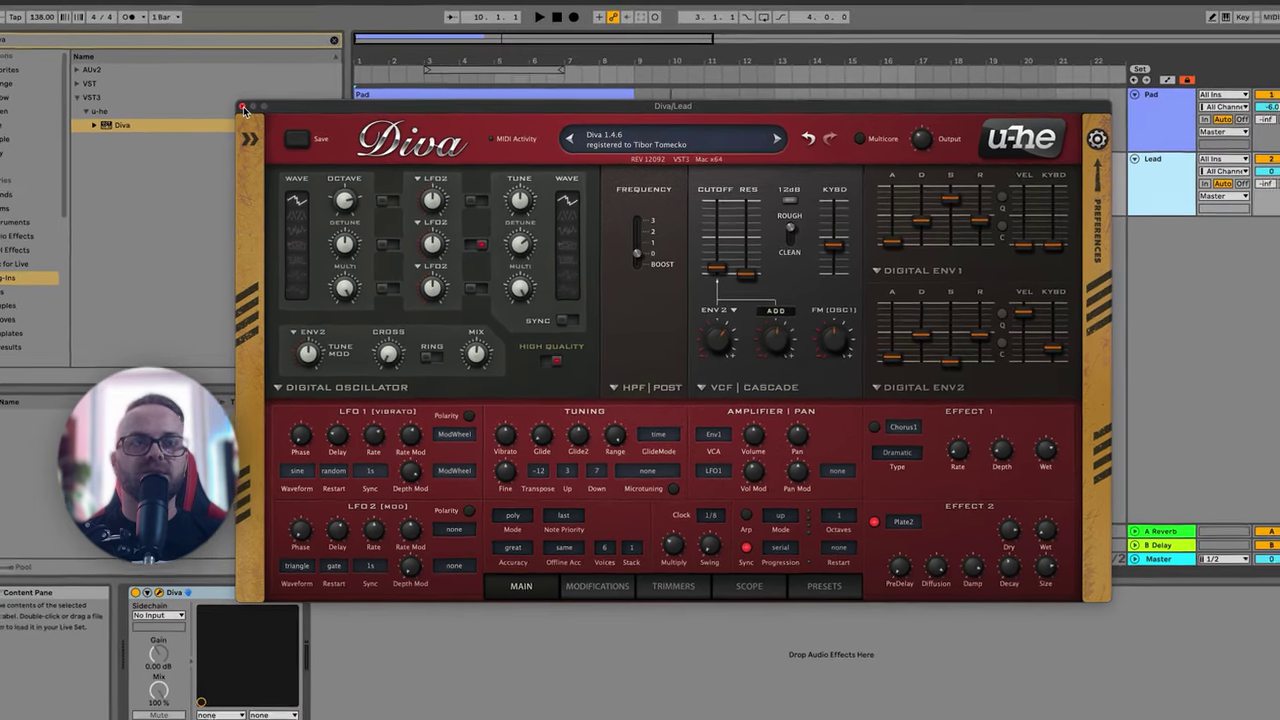
Reopen the Diva editor from the Lead track's device and reposition its window.
click(217, 72)
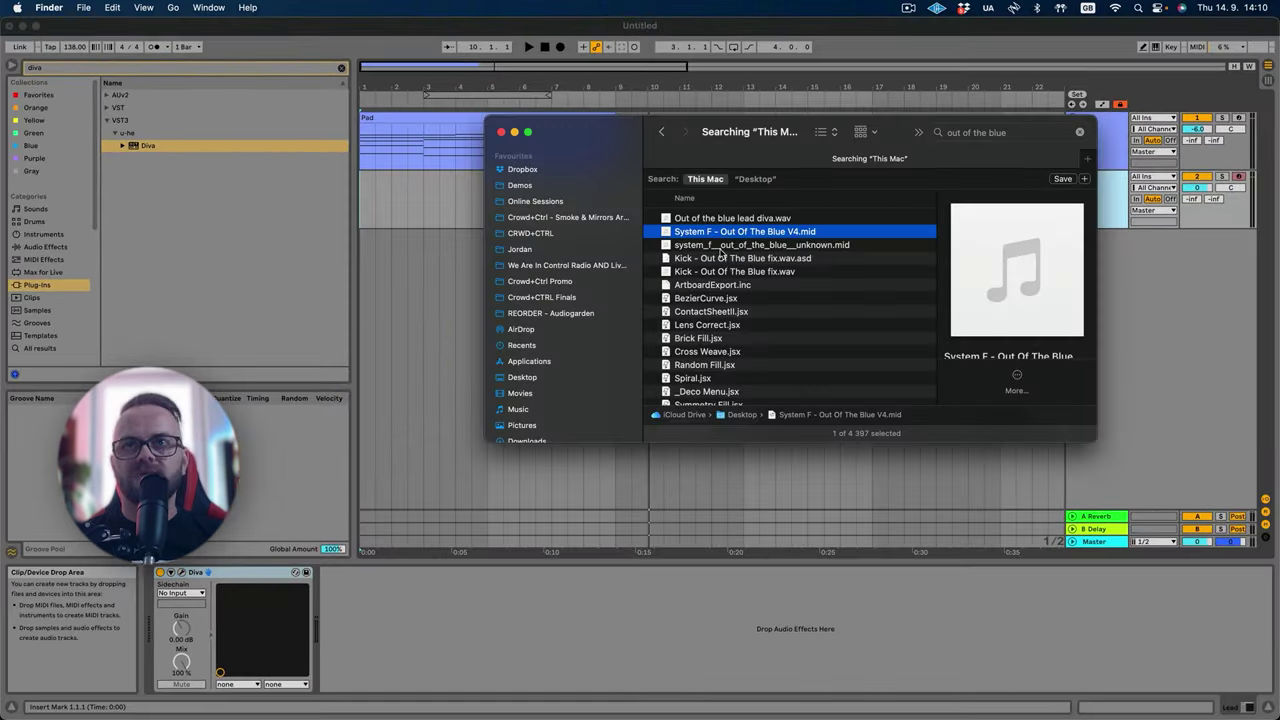
drag(743, 231, 430, 200)
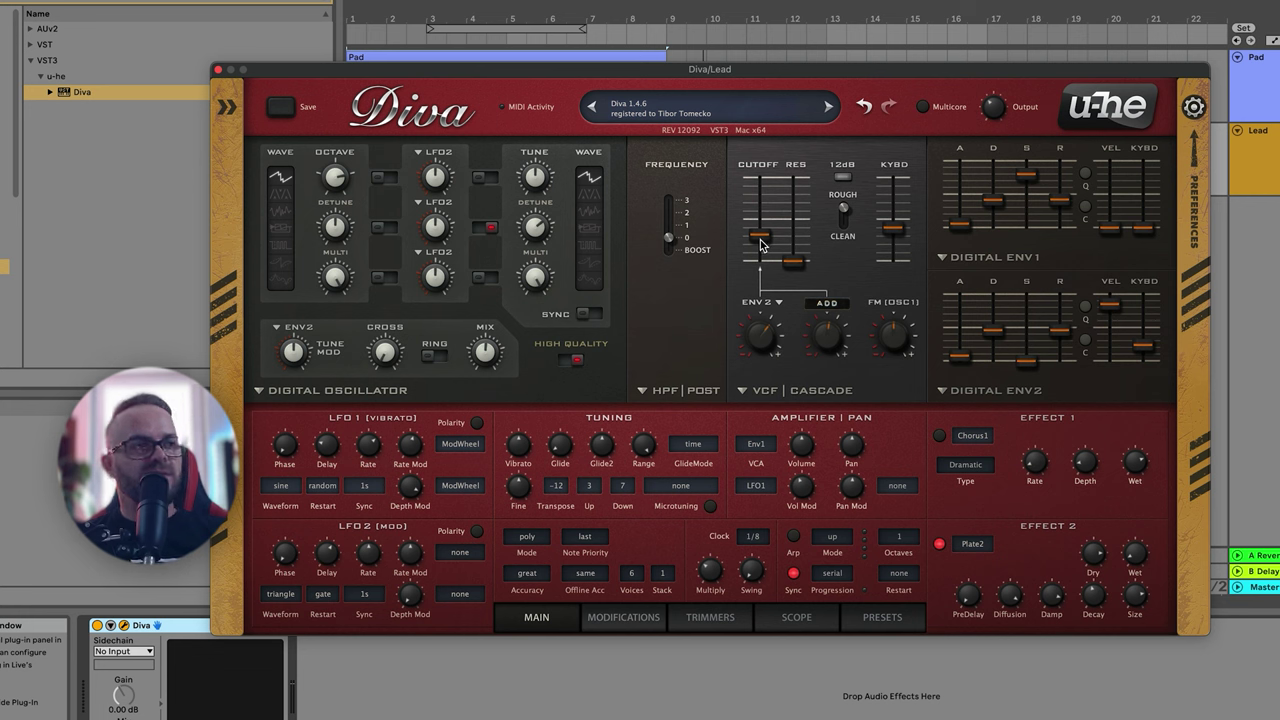
Set filter envelope modulation to 86, cutoff to 62 and resonance to 22.50.
mouse_move(766, 305)
mouse_down()
mouse_move(766, 330)
mouse_move(770, 308)
mouse_up()
mouse_move(828, 324)
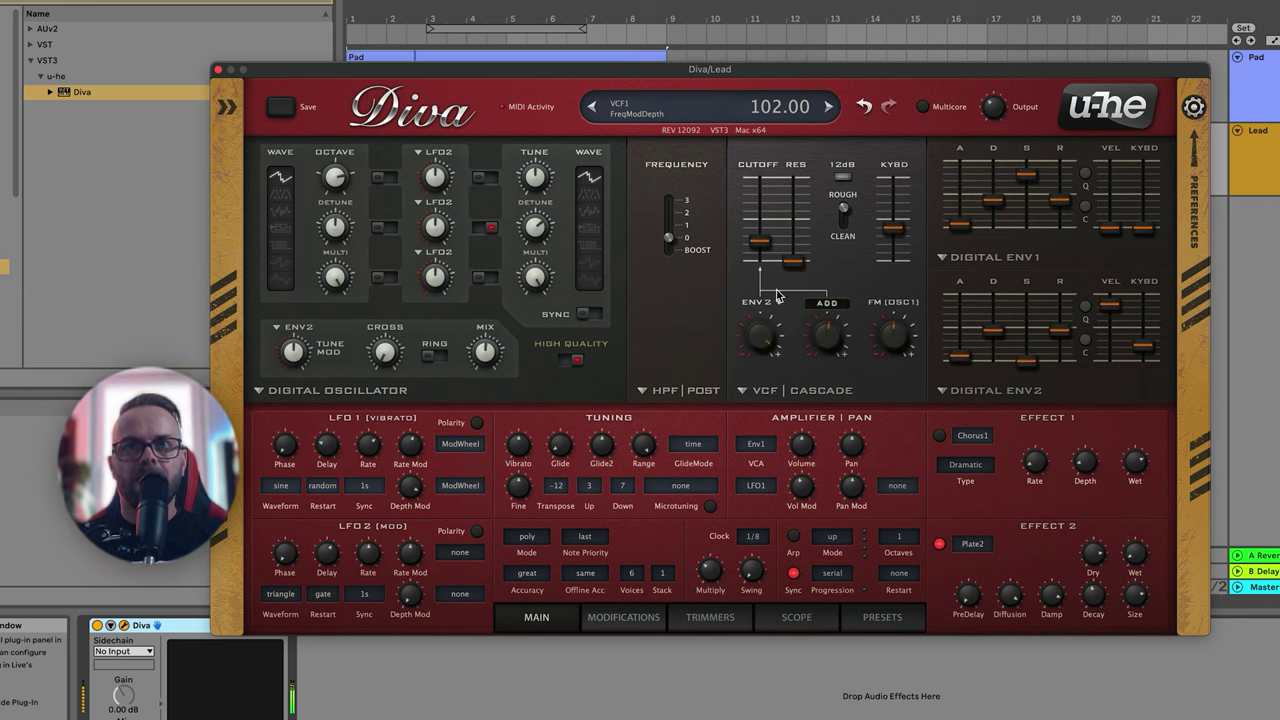
mouse_move(762, 245)
mouse_down()
mouse_move(764, 211)
mouse_move(764, 268)
mouse_up()
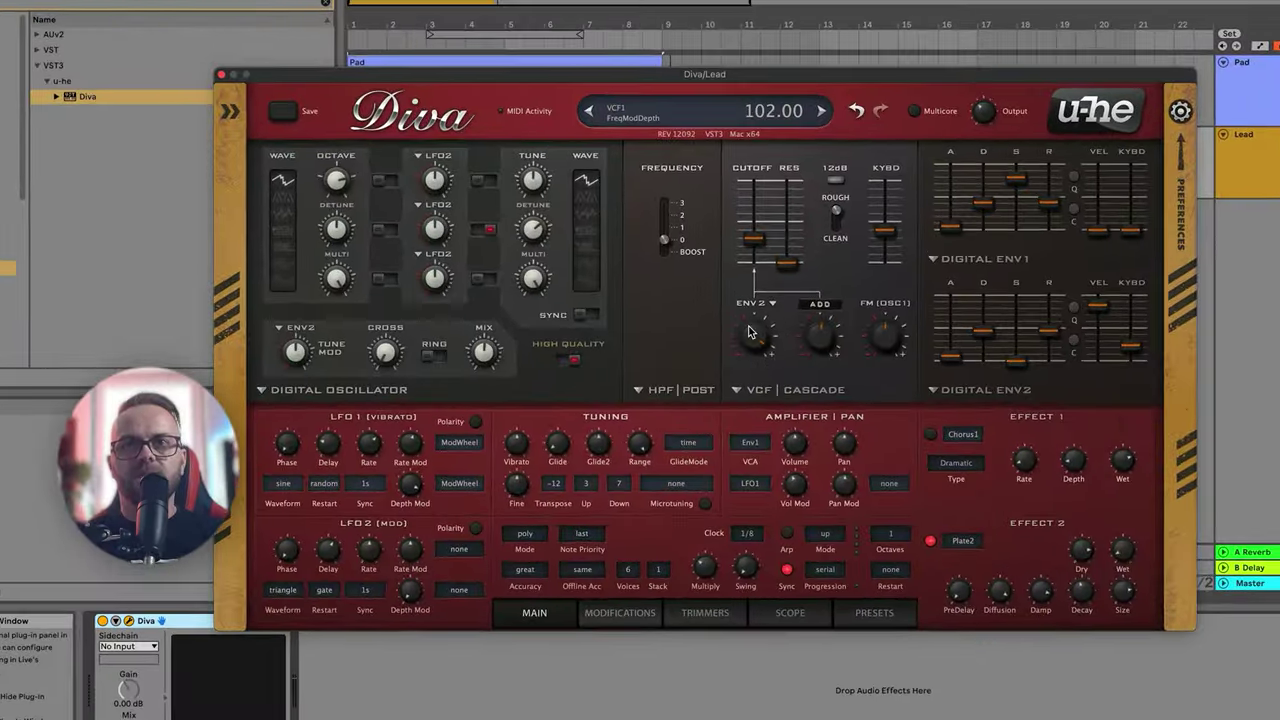
mouse_move(788, 263)
mouse_down()
mouse_move(795, 238)
mouse_move(766, 232)
mouse_move(766, 252)
mouse_up()
drag(761, 340, 760, 348)
drag(760, 246, 763, 234)
Switch the filter to CLEAN and set 16 voices stacked 3 deep.
click(845, 233)
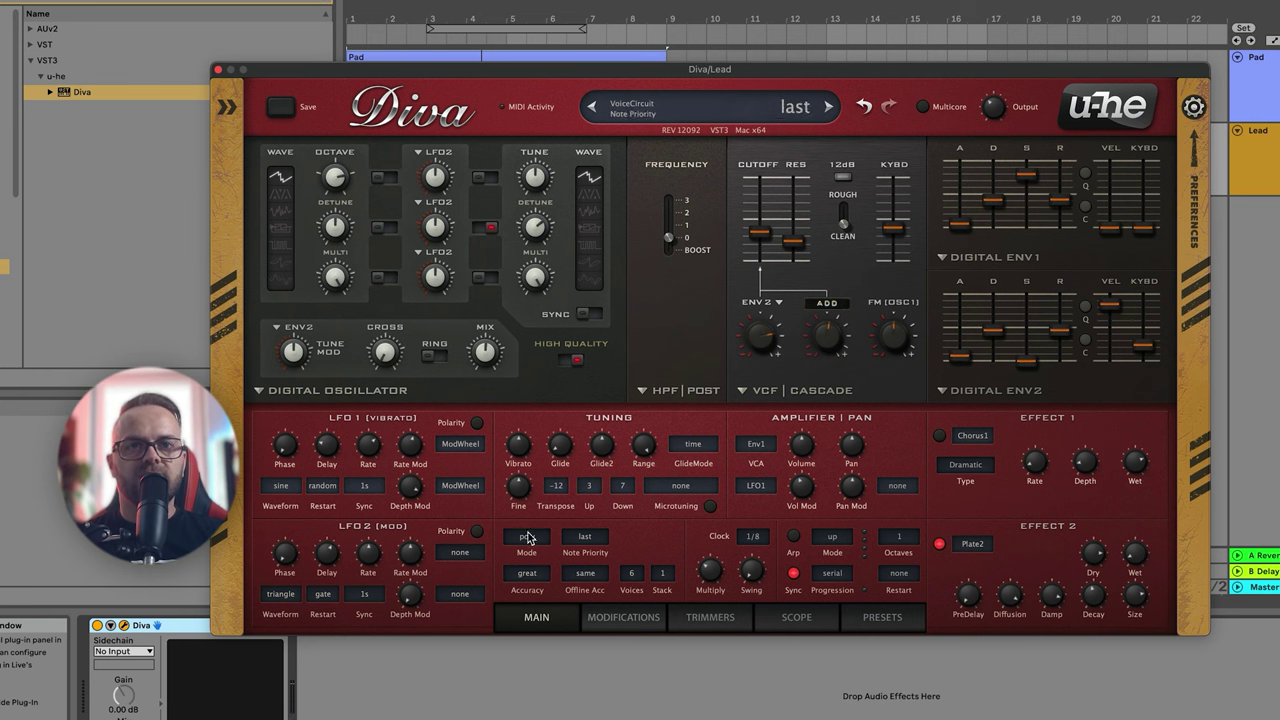
click(631, 573)
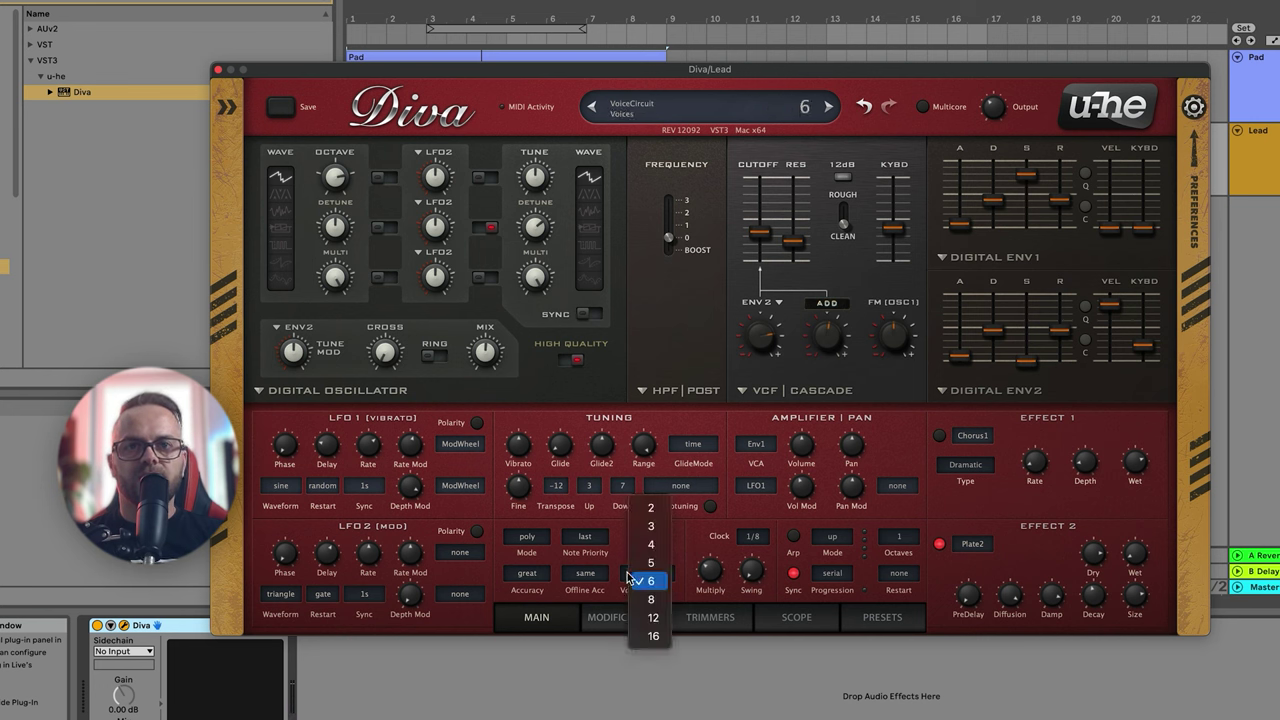
click(655, 636)
click(663, 574)
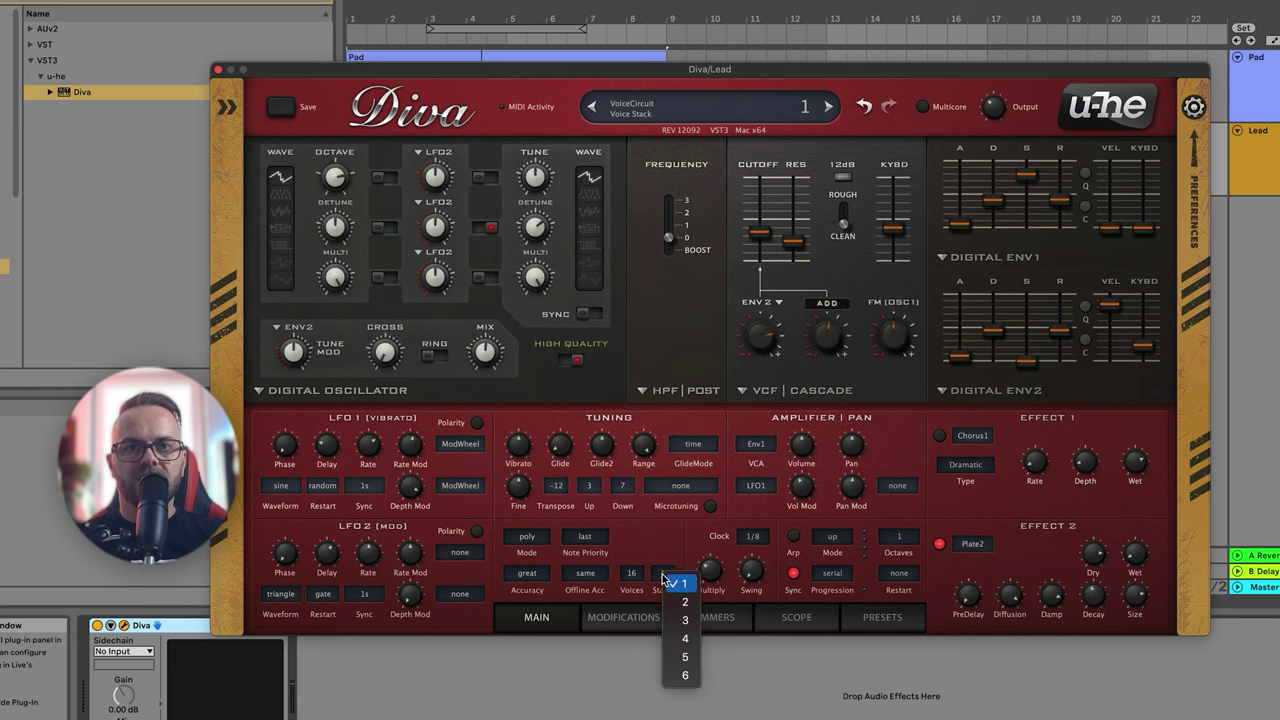
click(686, 622)
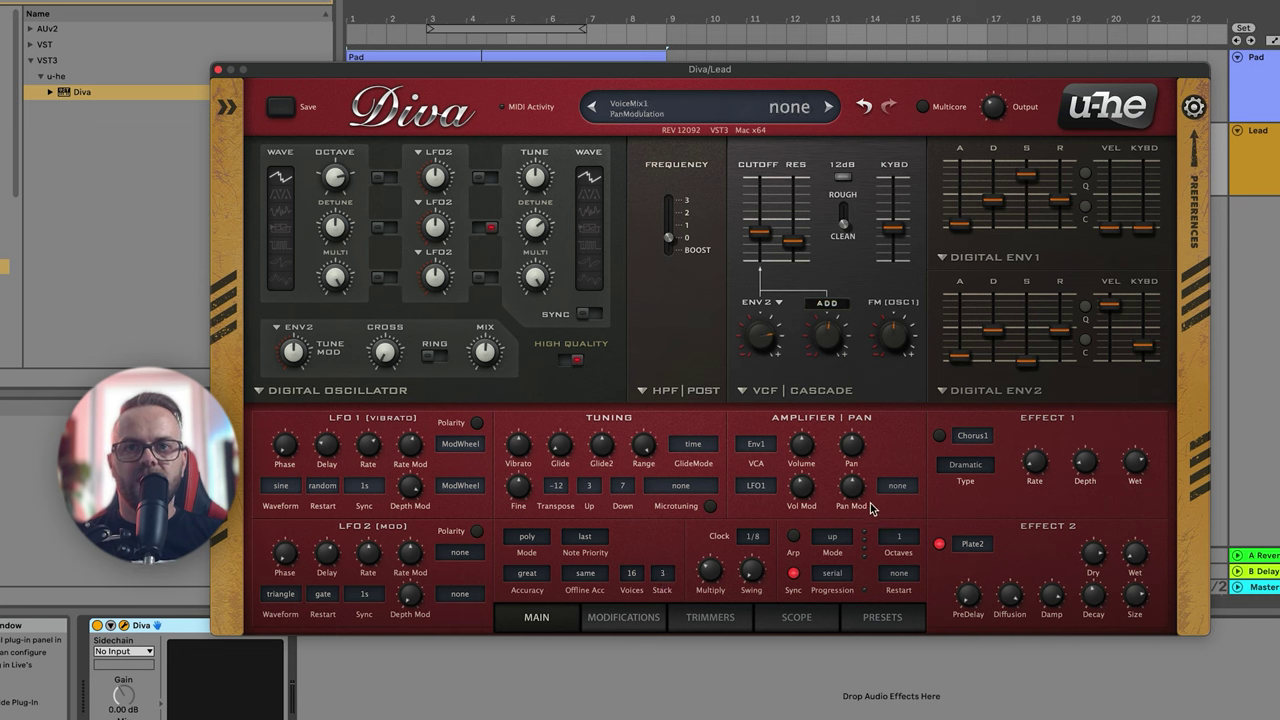
Modulate pan by StackIndex at depth 84.
click(893, 487)
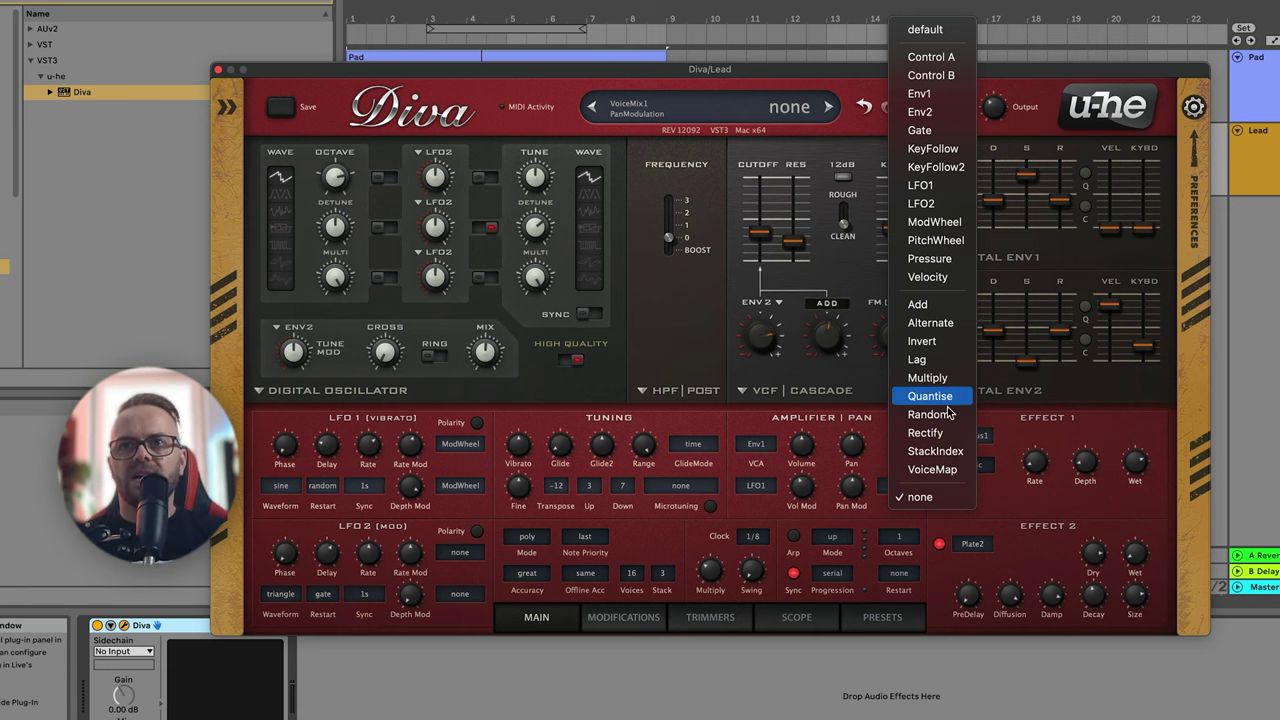
click(935, 451)
drag(862, 487, 874, 456)
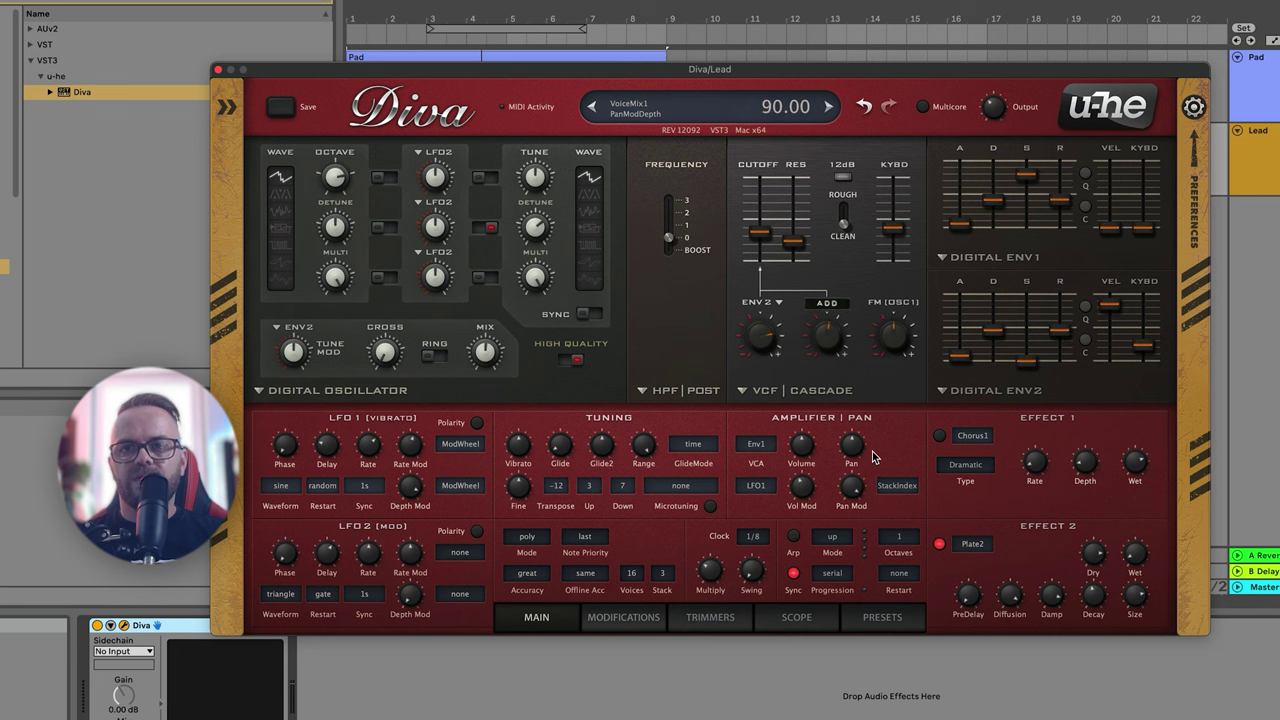
Make Effect 1 an active Delay1 with lower dry, more side volume and high-pass; toggle the plate reverb.
click(970, 440)
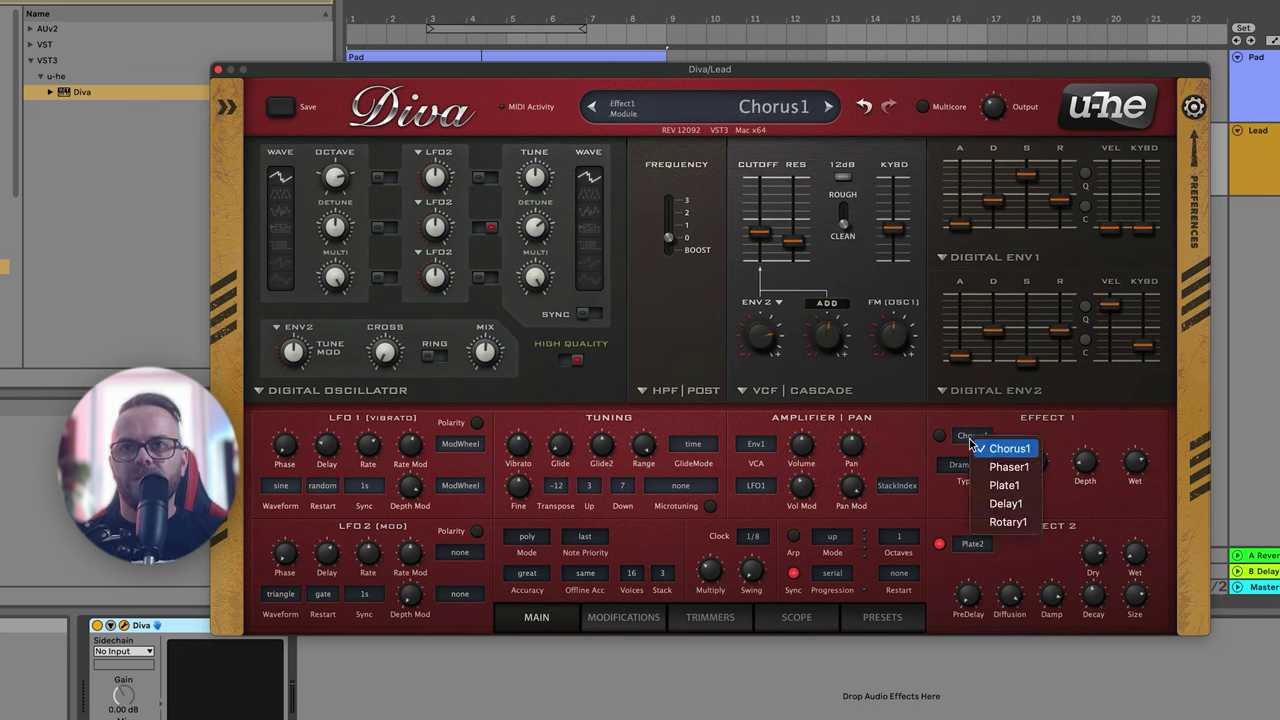
click(1006, 503)
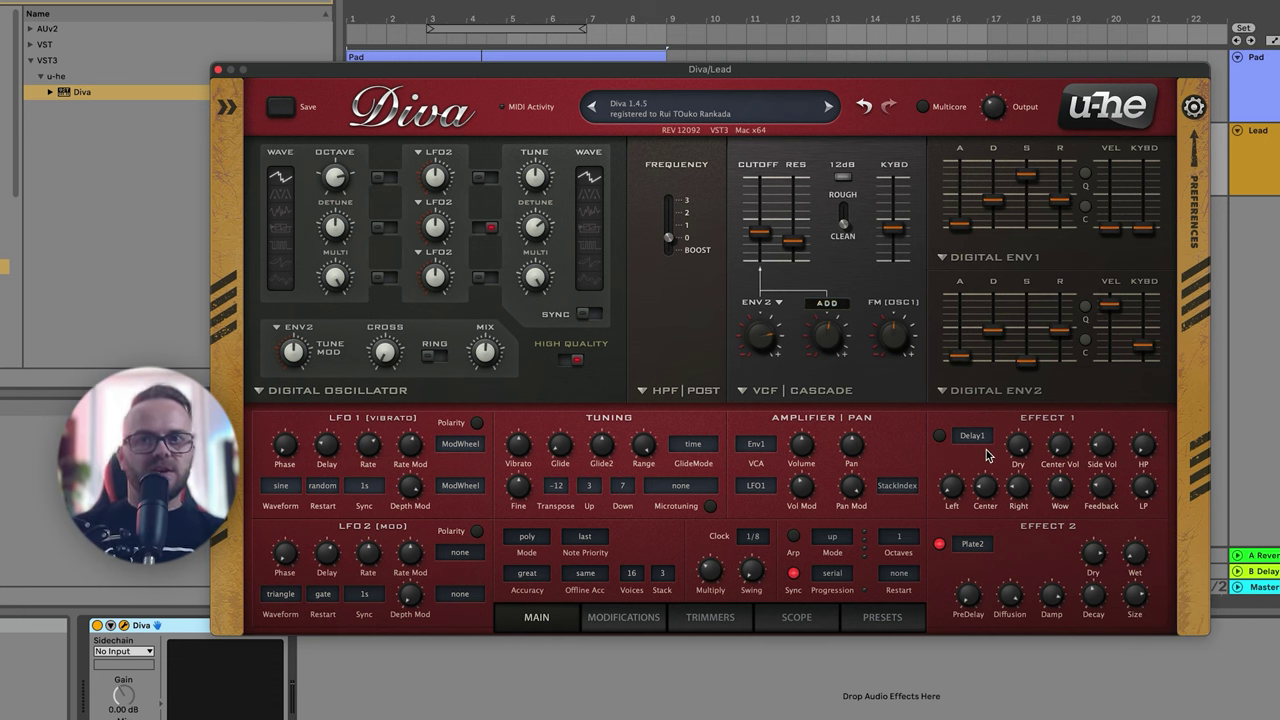
click(941, 437)
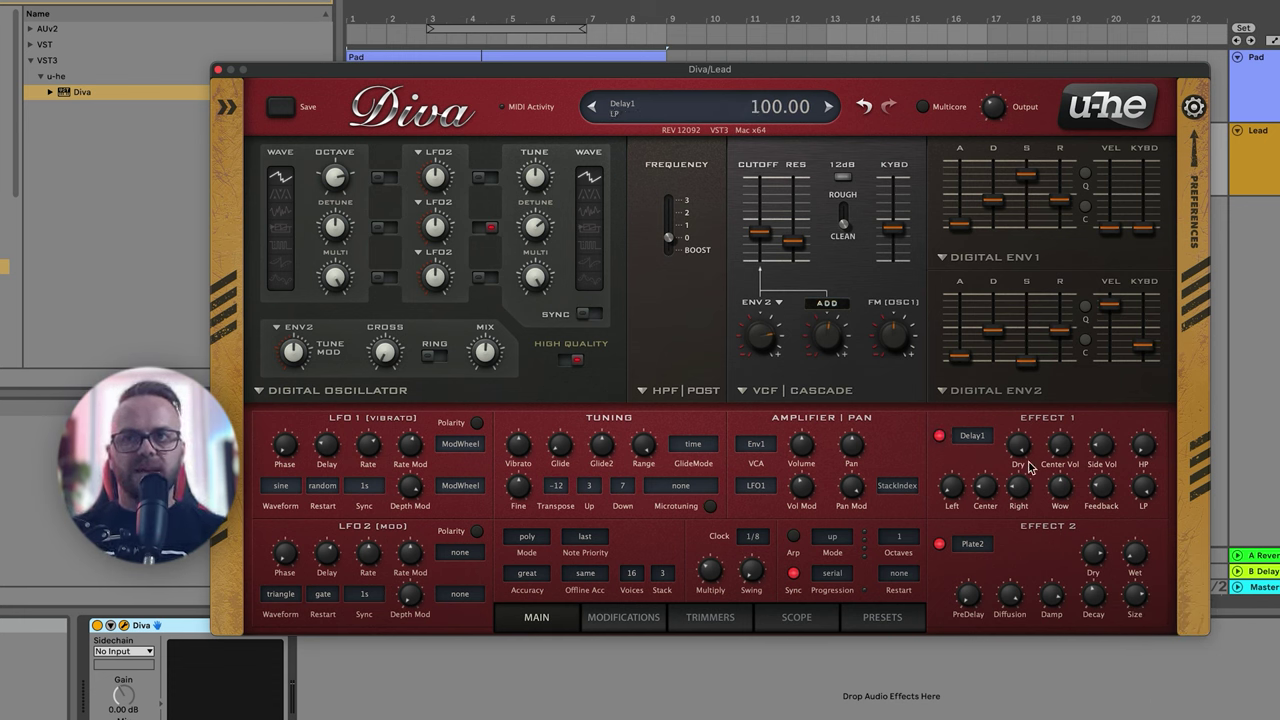
drag(1101, 444, 1130, 398)
drag(1144, 446, 1148, 438)
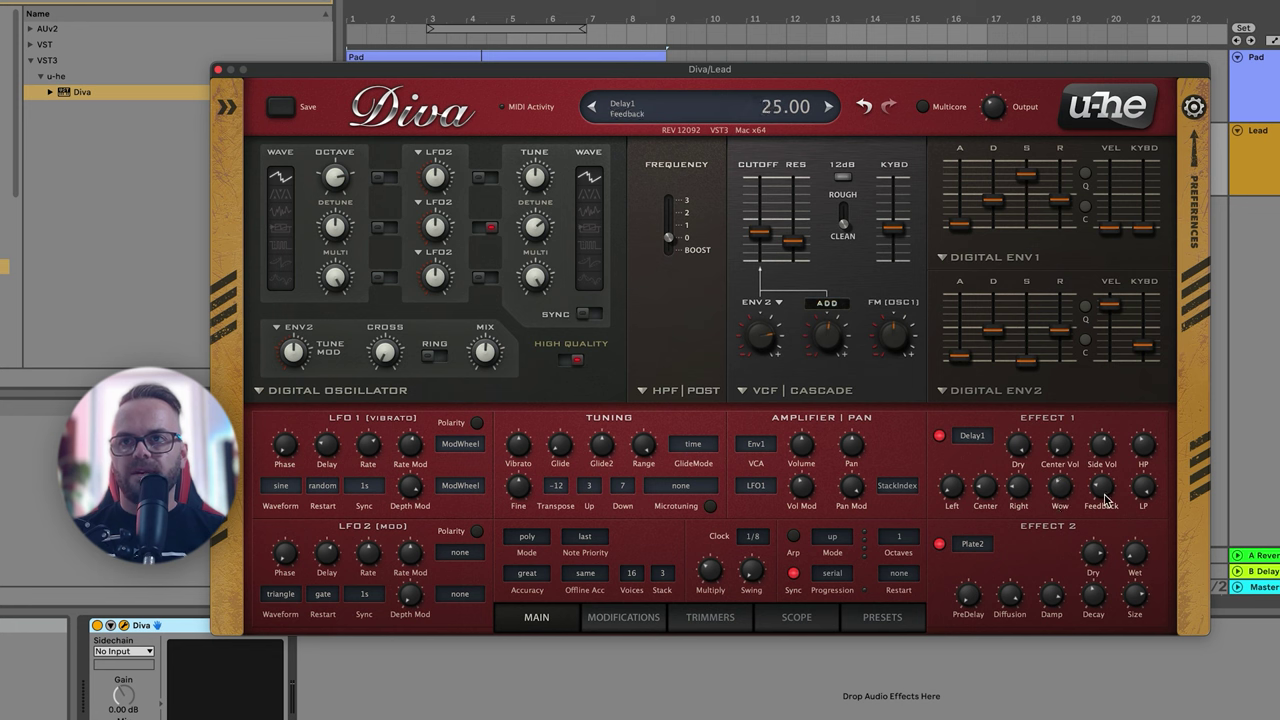
click(943, 546)
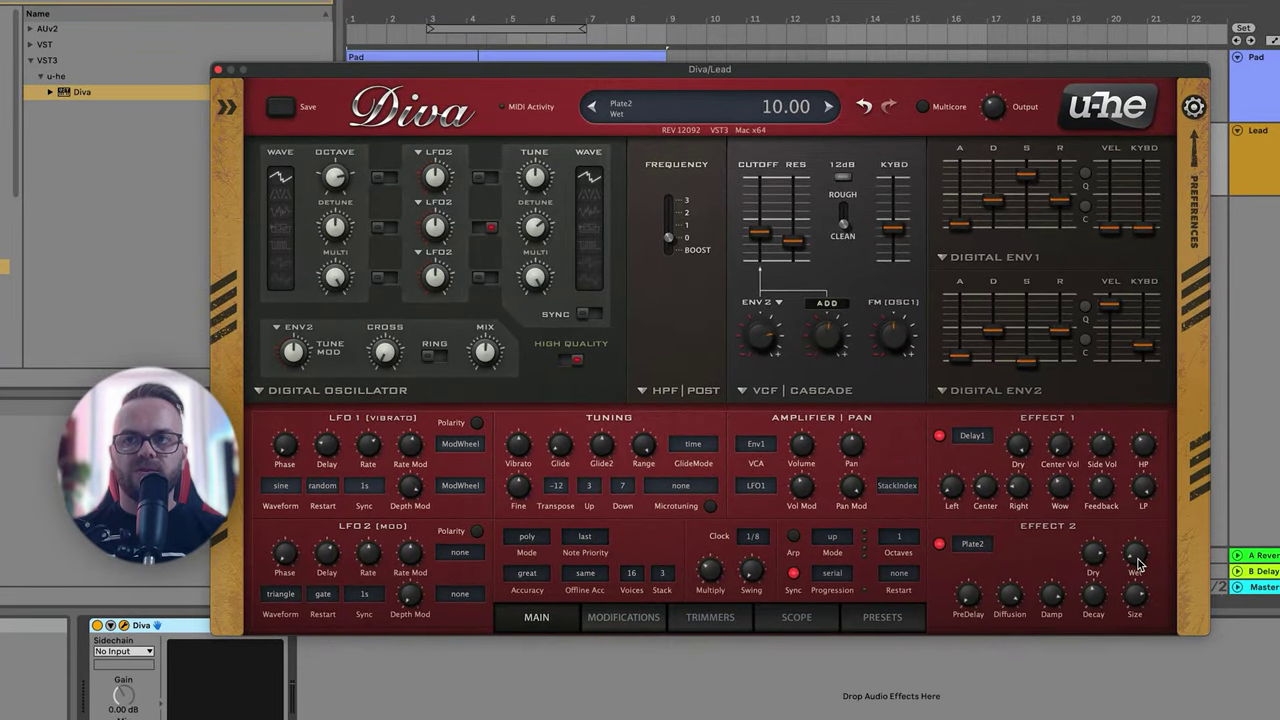
Raise the plate reverb wet level to about 37 and nudge the filter cutoff up.
drag(1135, 553, 1145, 517)
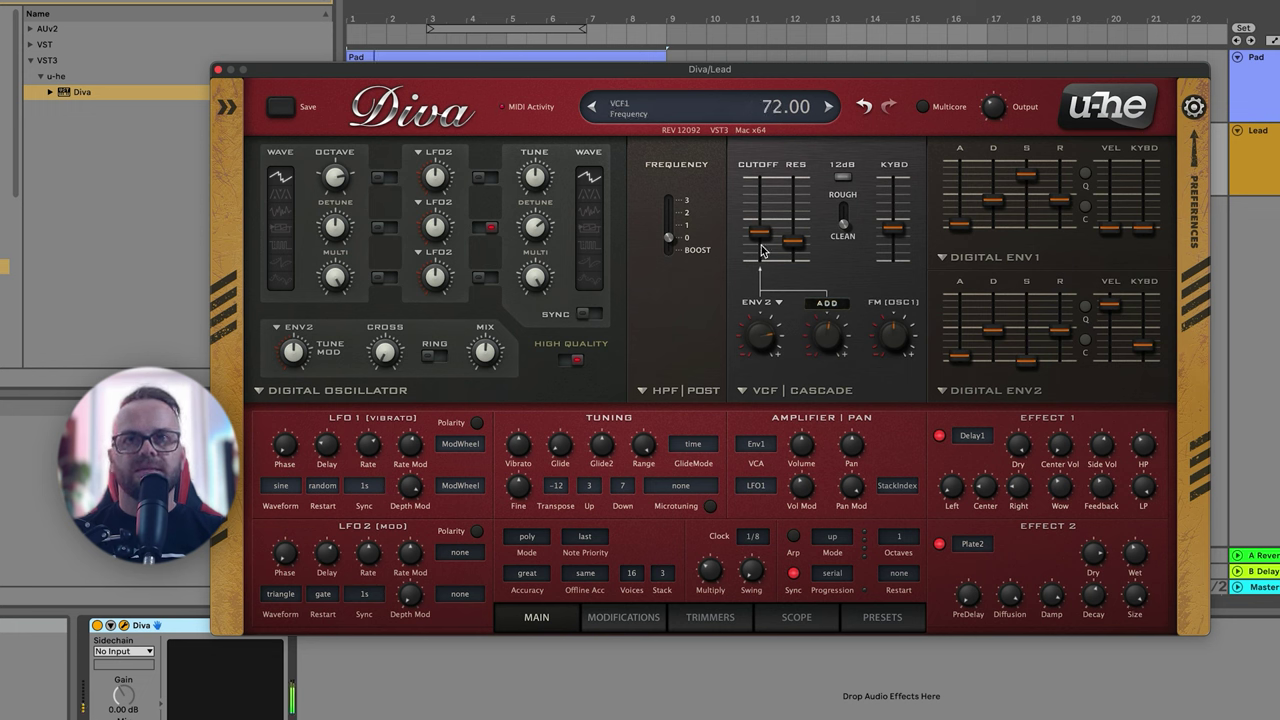
drag(762, 250, 760, 230)
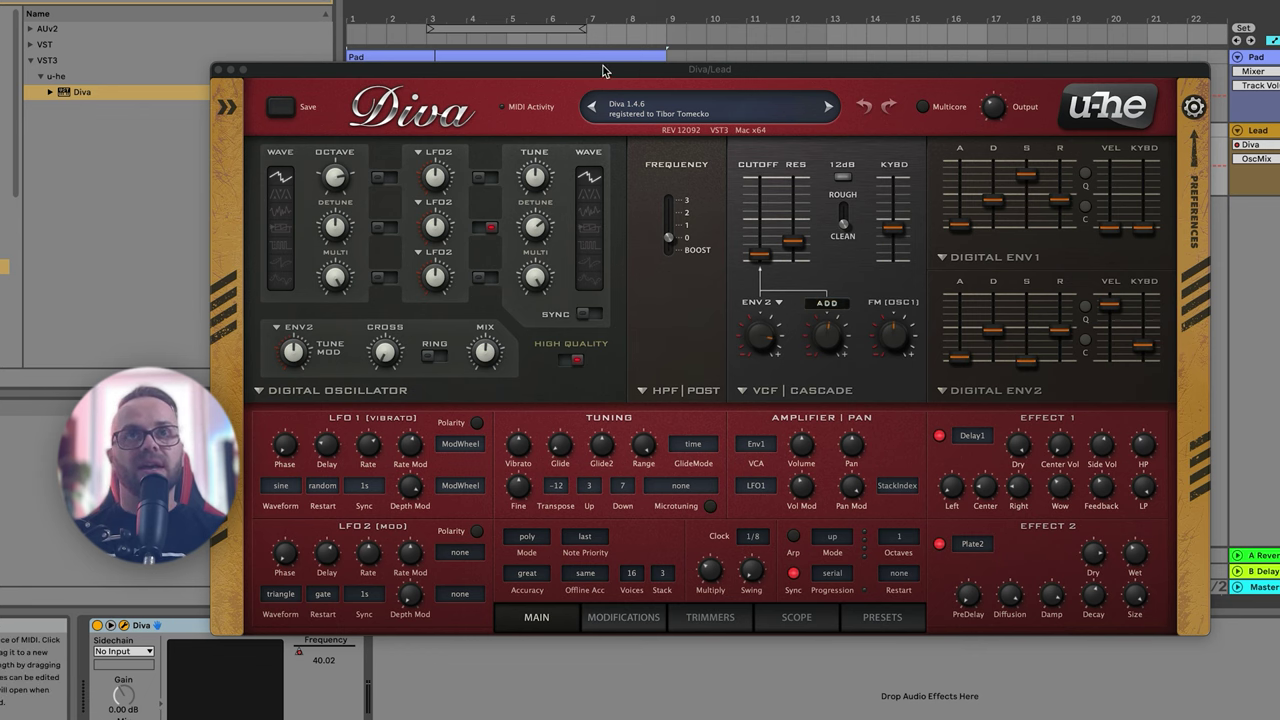
Move the Diva window down to reveal the Pad and Main synth clips.
drag(530, 72, 543, 209)
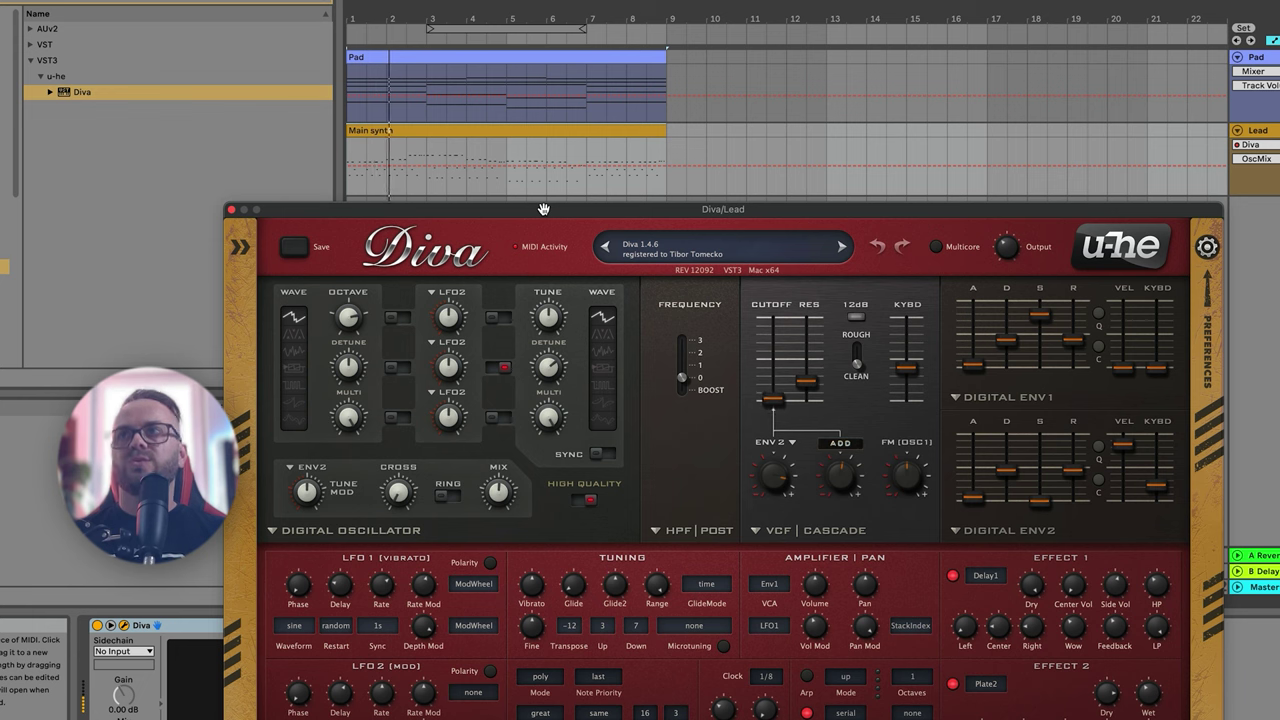